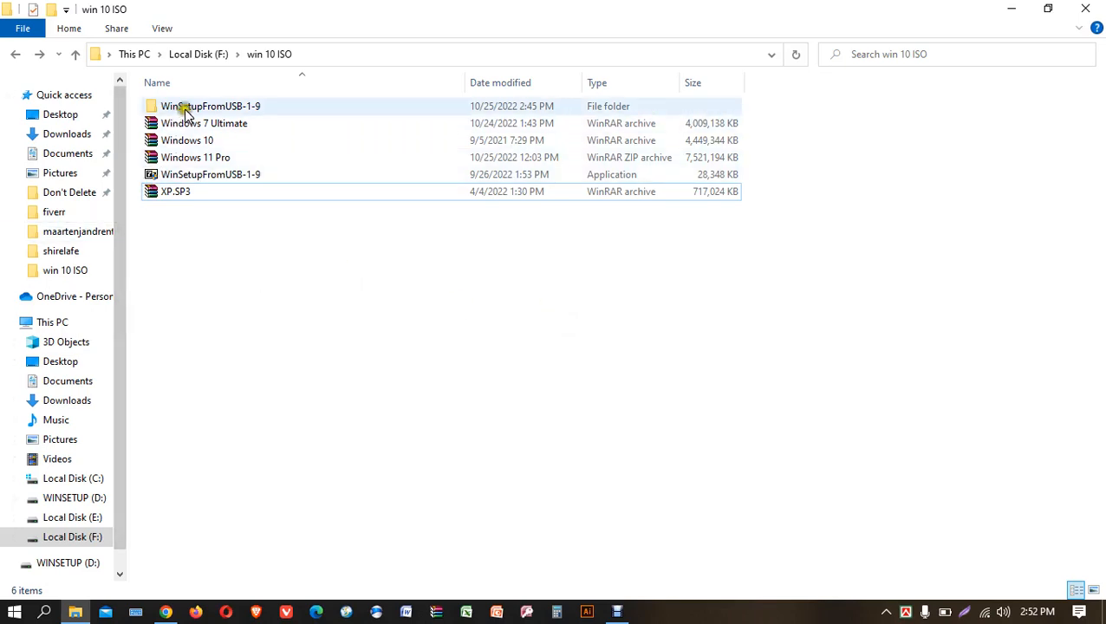
pyautogui.moveTo(778, 120); pyautogui.dragTo(170, 163)
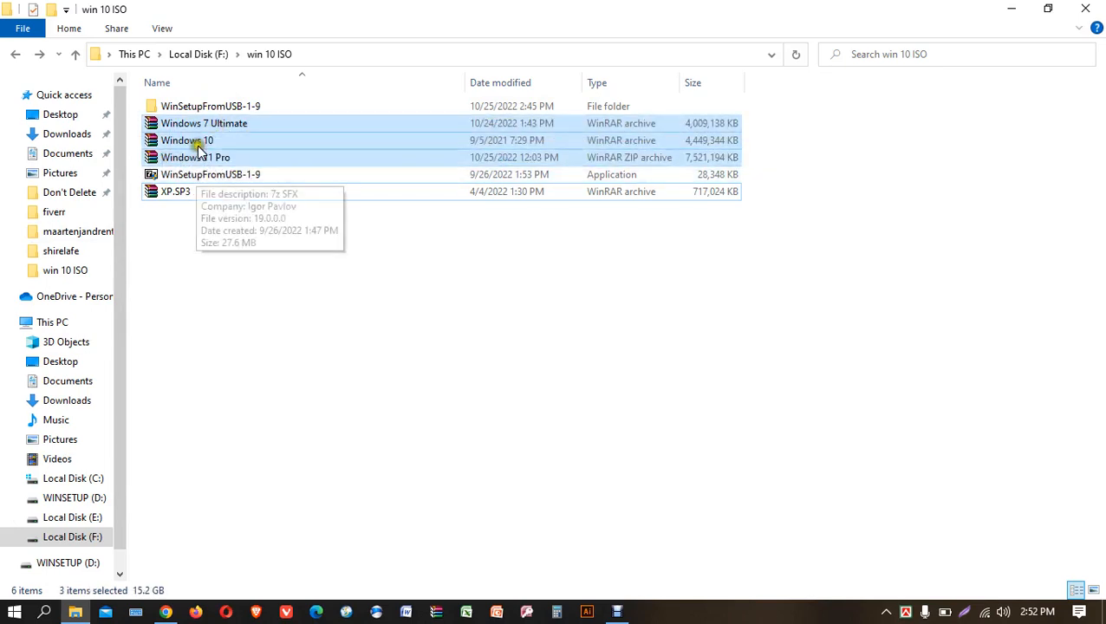
pyautogui.moveTo(753, 121); pyautogui.dragTo(156, 160)
pyautogui.click(209, 245)
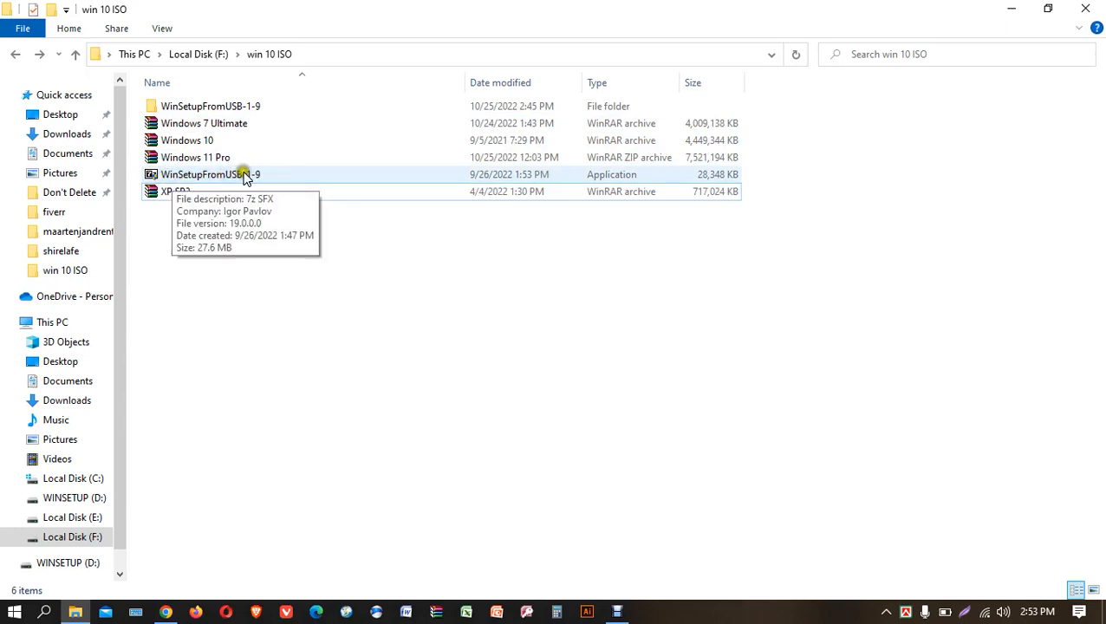
# Open the WinSetupFromUSB-1-9 folder and launch the WinSetupFromUSB_1-9_x64 application.
pyautogui.click(200, 108)
pyautogui.doubleClick(201, 107)
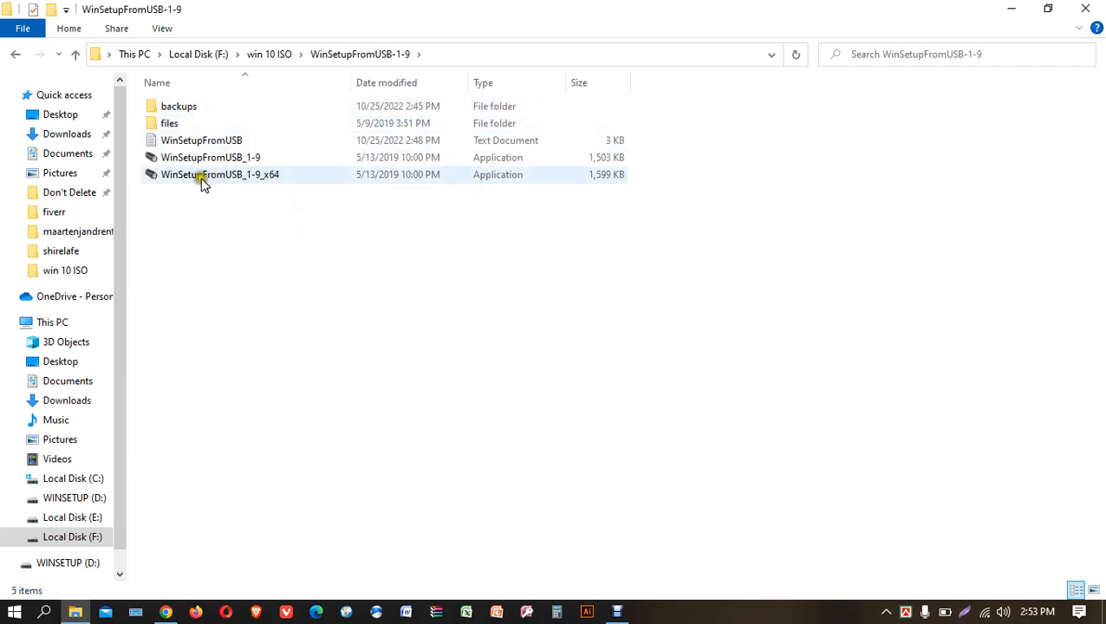
pyautogui.click(178, 179)
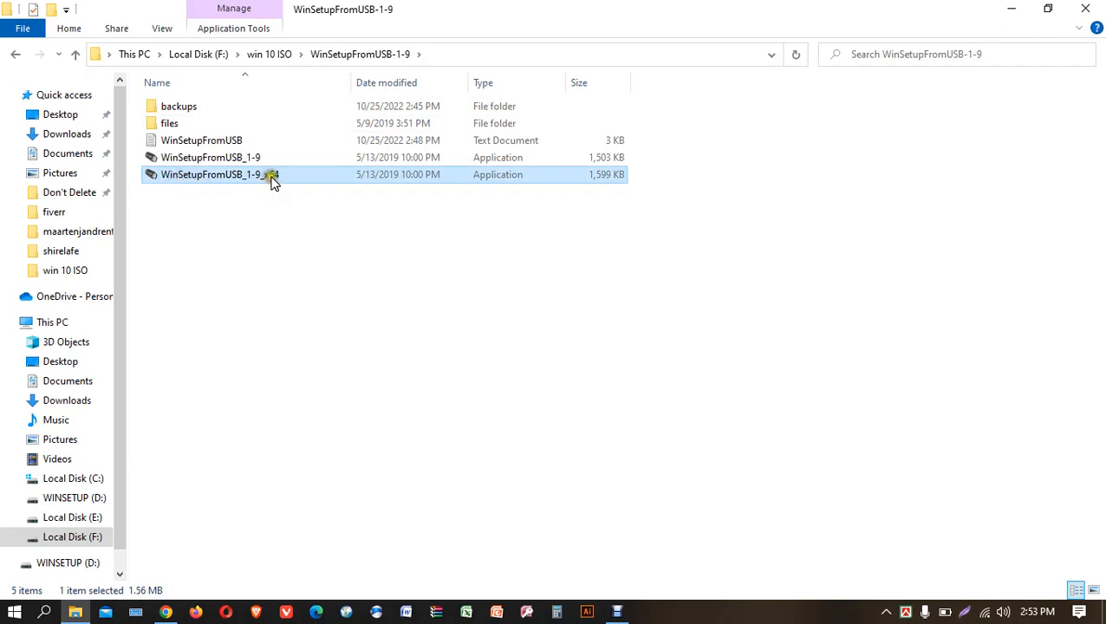
pyautogui.doubleClick(208, 177)
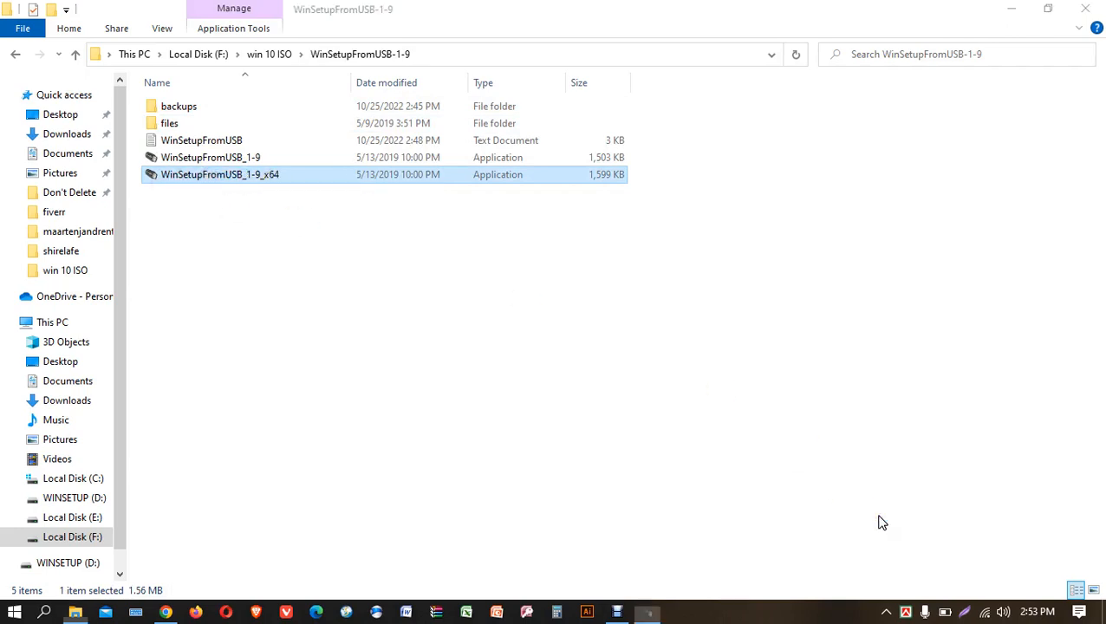
pyautogui.moveTo(379, 131); pyautogui.dragTo(386, 79)
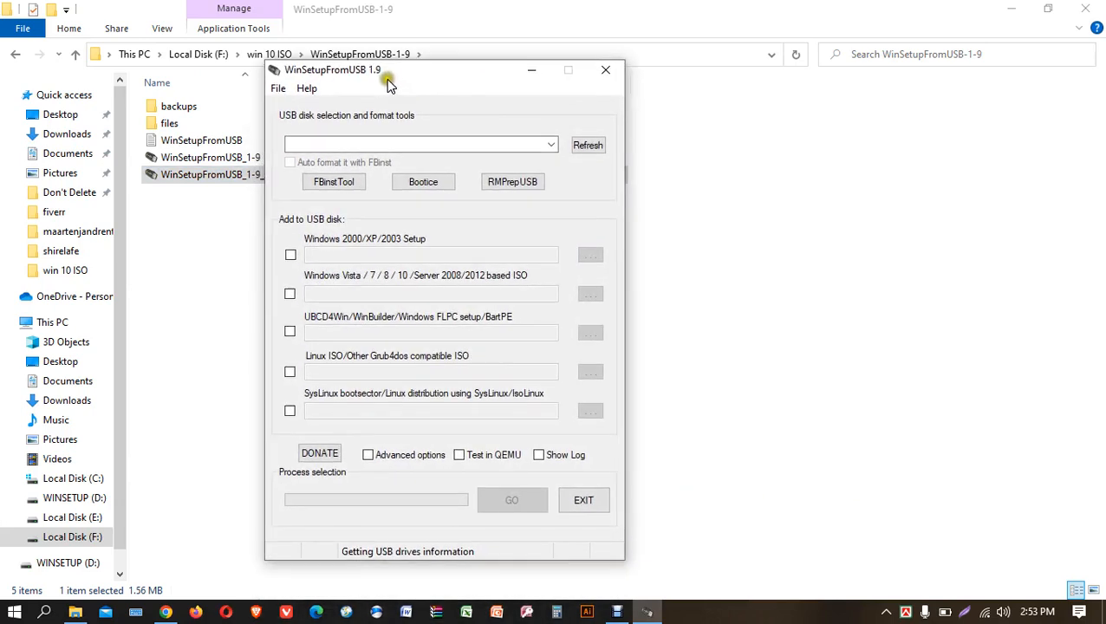
# Check the drive letter, capacity and file system of the detected USB disk.
pyautogui.click(319, 142)
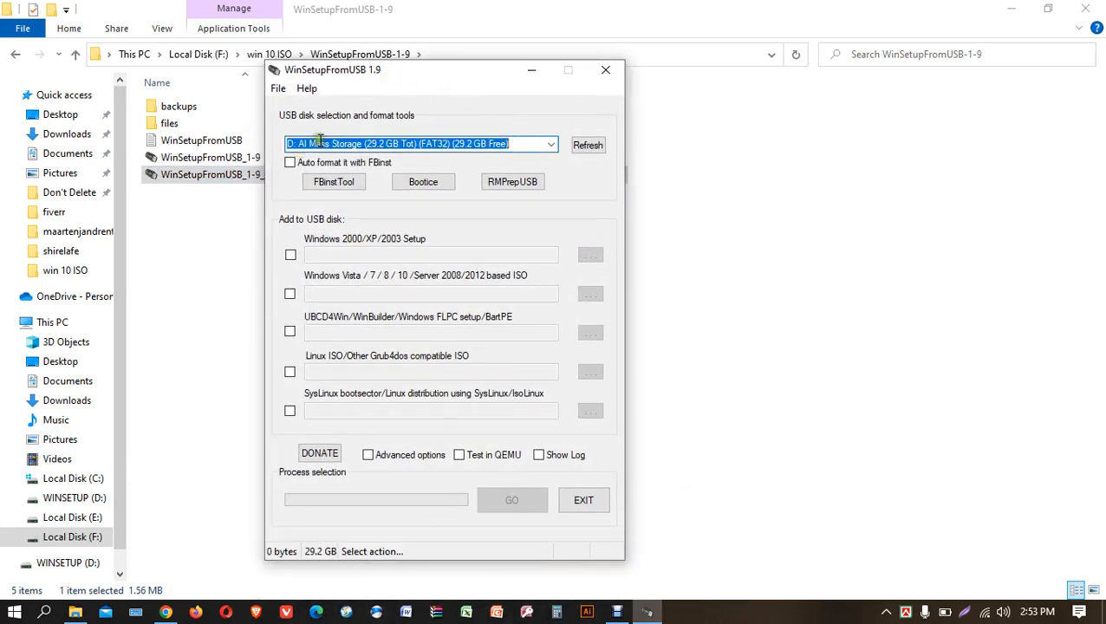
pyautogui.click(452, 143)
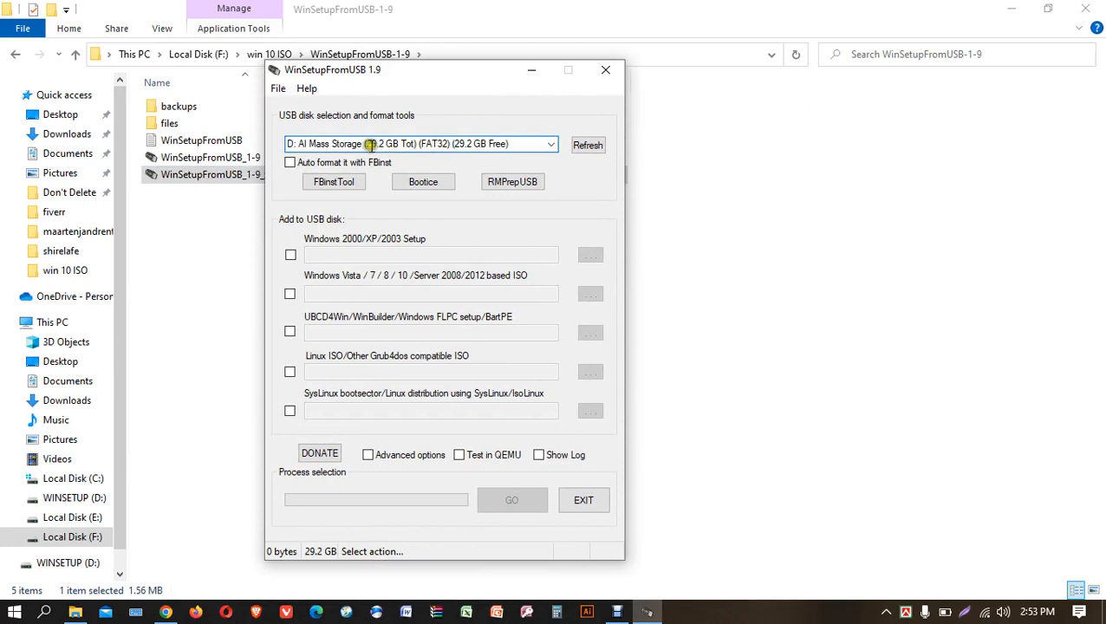
pyautogui.moveTo(370, 145); pyautogui.dragTo(503, 144)
pyautogui.click(525, 143)
pyautogui.moveTo(339, 144); pyautogui.dragTo(535, 136)
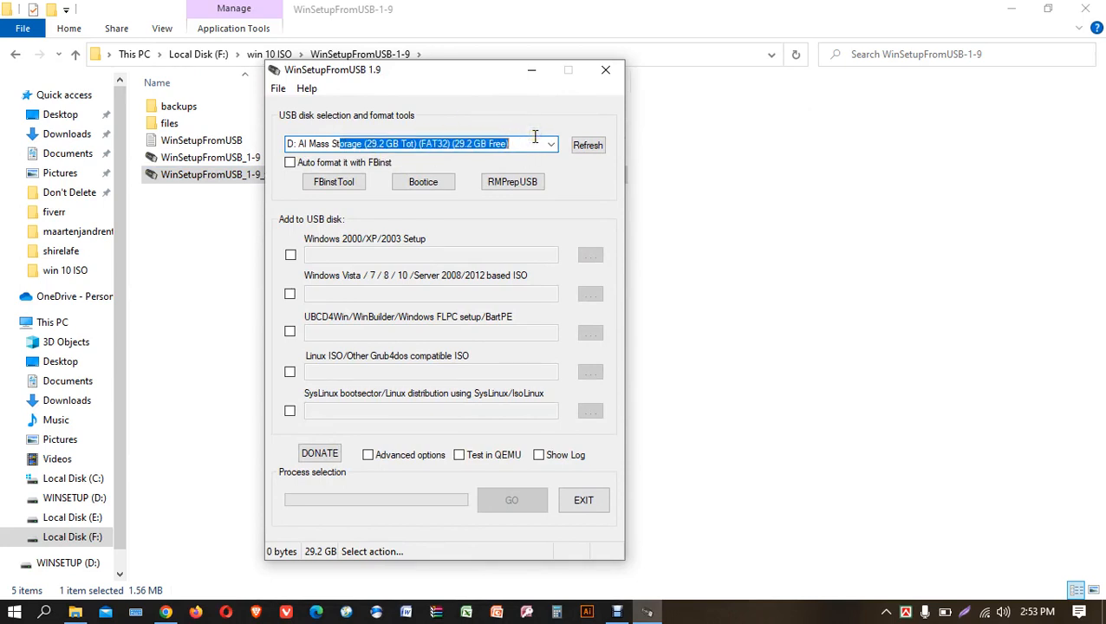
pyautogui.click(530, 143)
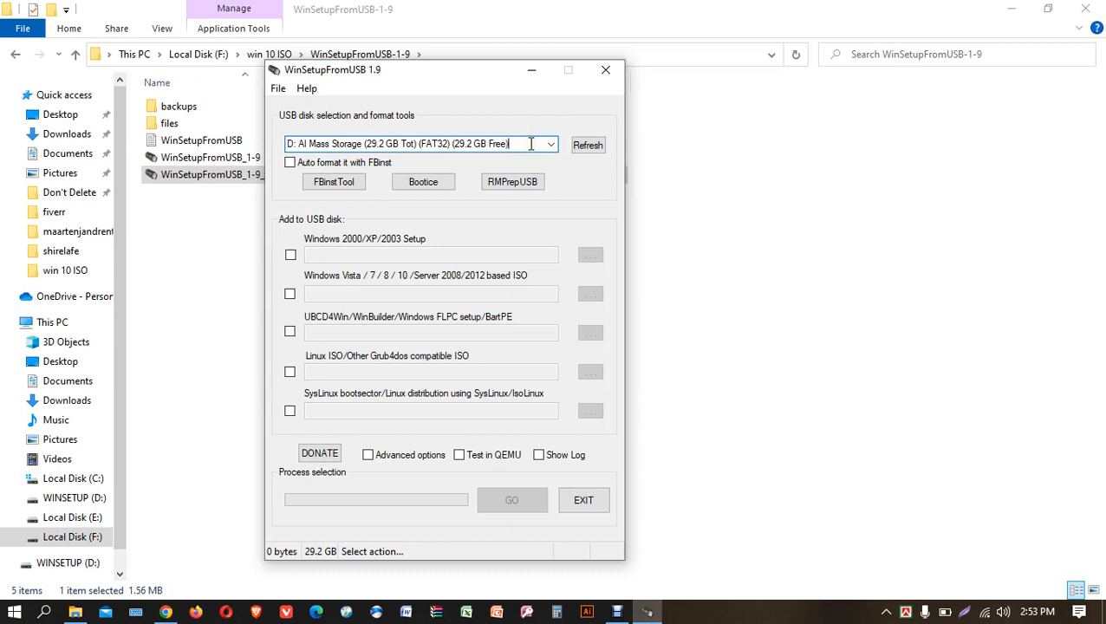
pyautogui.moveTo(329, 144); pyautogui.dragTo(517, 154)
pyautogui.click(517, 144)
# Enable automatic formatting of the USB disk with FBinst, using FAT32.
pyautogui.click(290, 163)
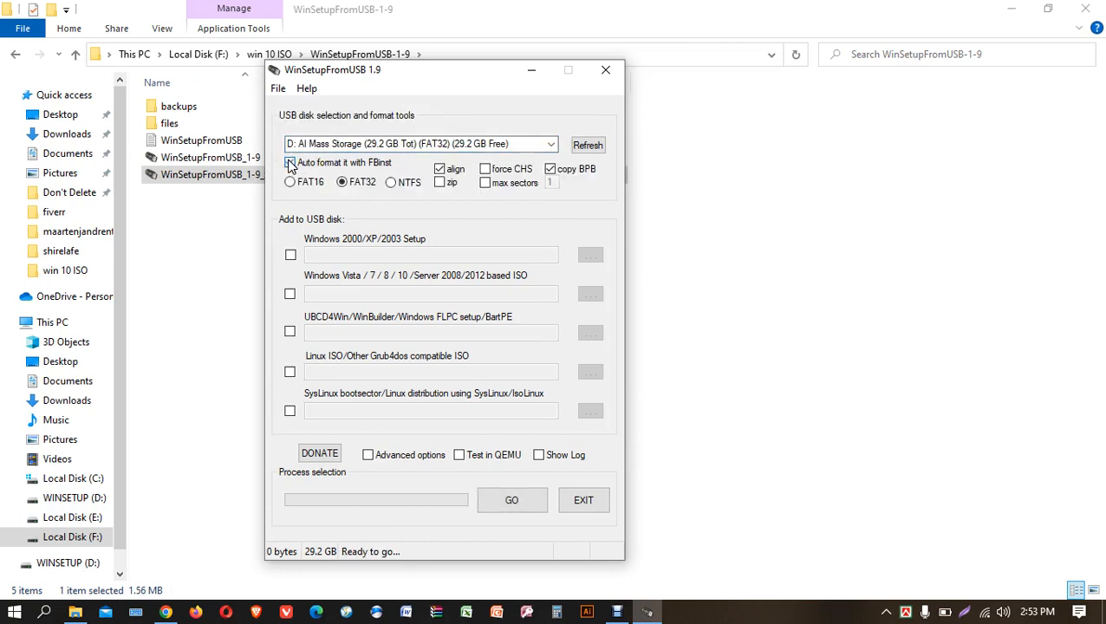
pyautogui.click(343, 183)
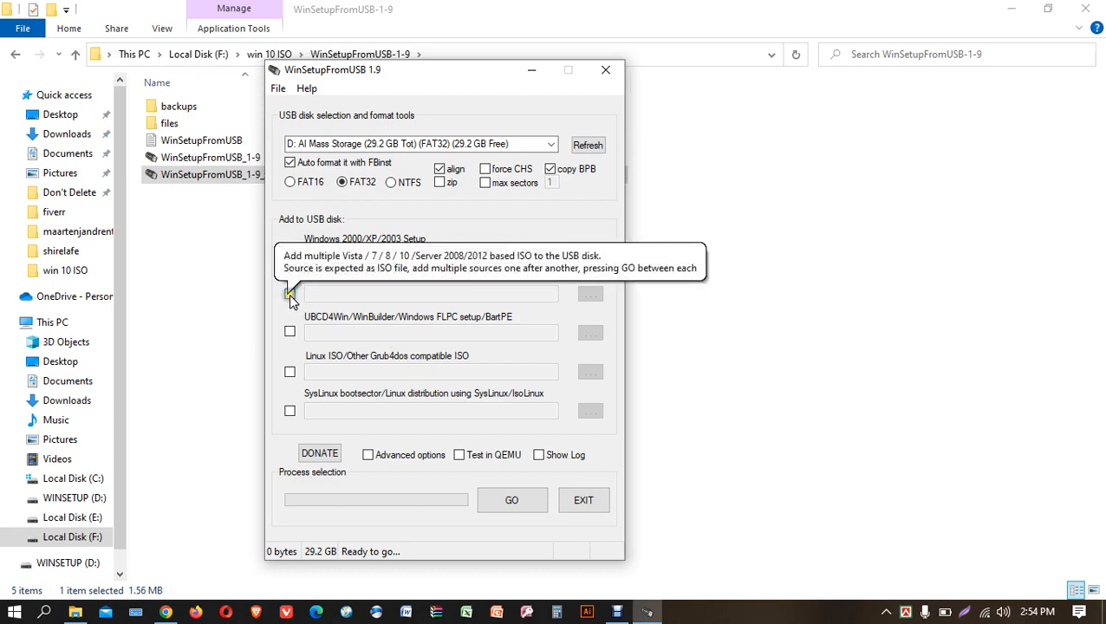
# Enable custom menu names for Vista/7/8/Server Source in the advanced options and return to the main WinSetupFromUSB window.
pyautogui.click(369, 456)
pyautogui.moveTo(124, 76); pyautogui.dragTo(321, 68)
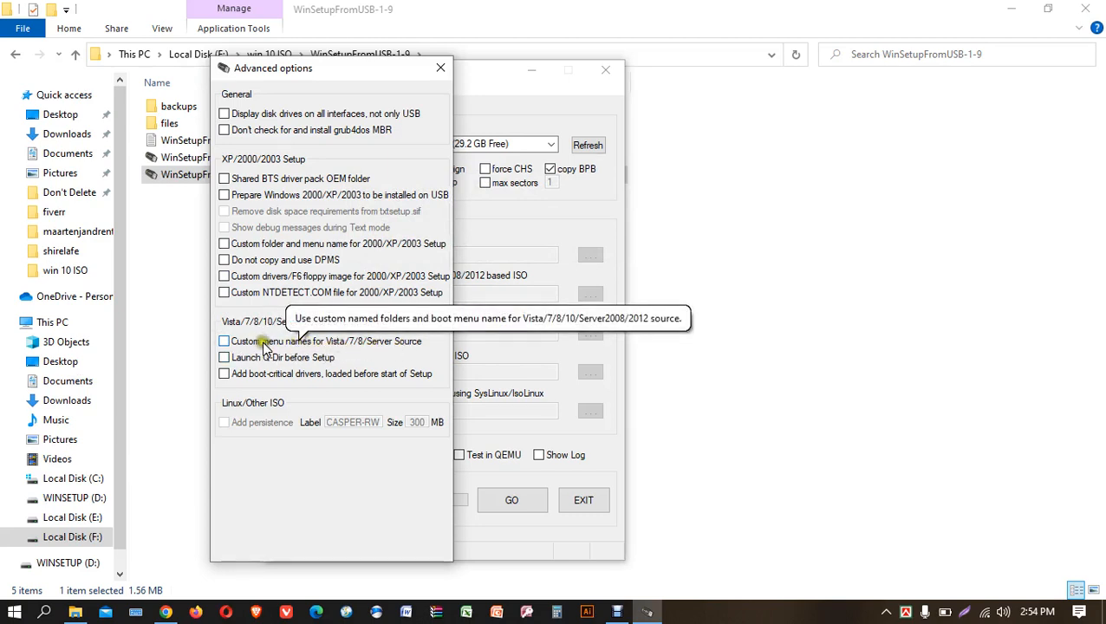
pyautogui.click(235, 345)
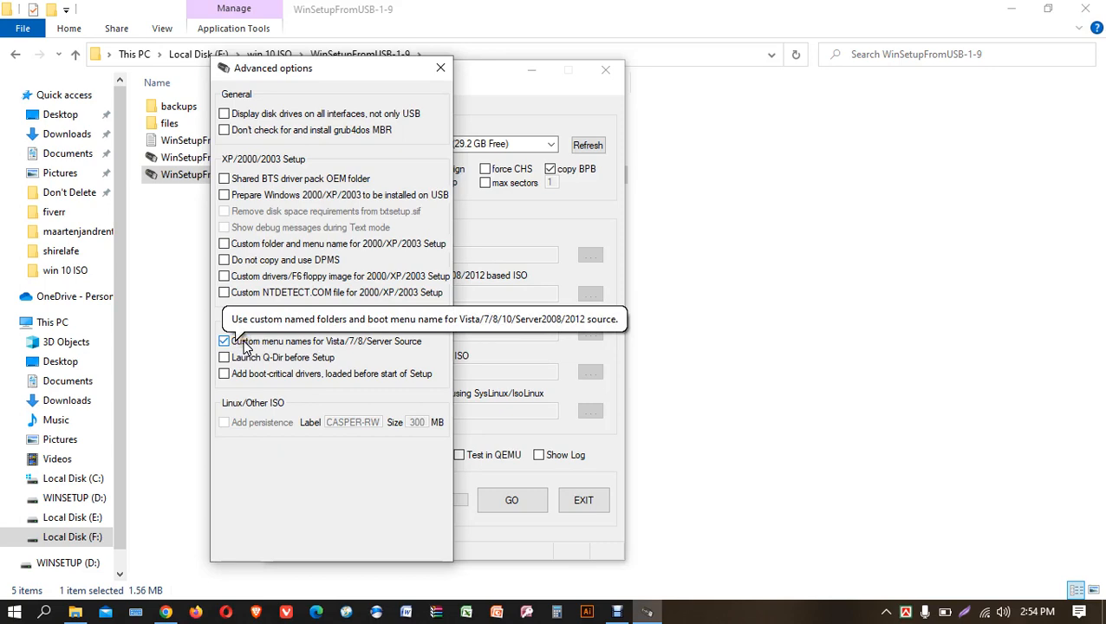
pyautogui.click(617, 612)
pyautogui.click(397, 468)
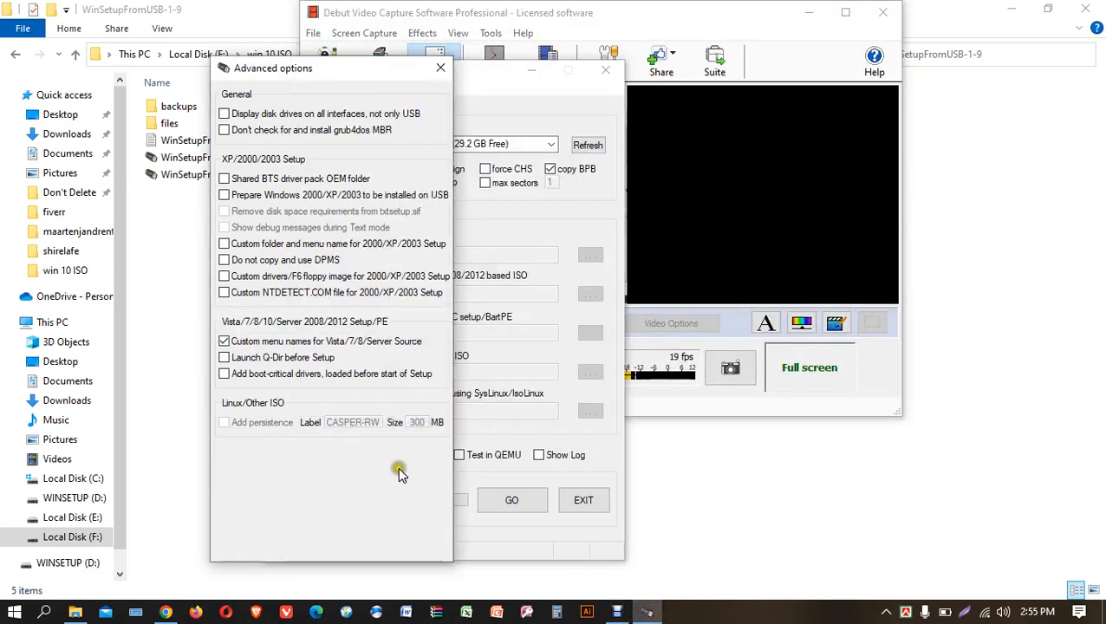
pyautogui.click(444, 59)
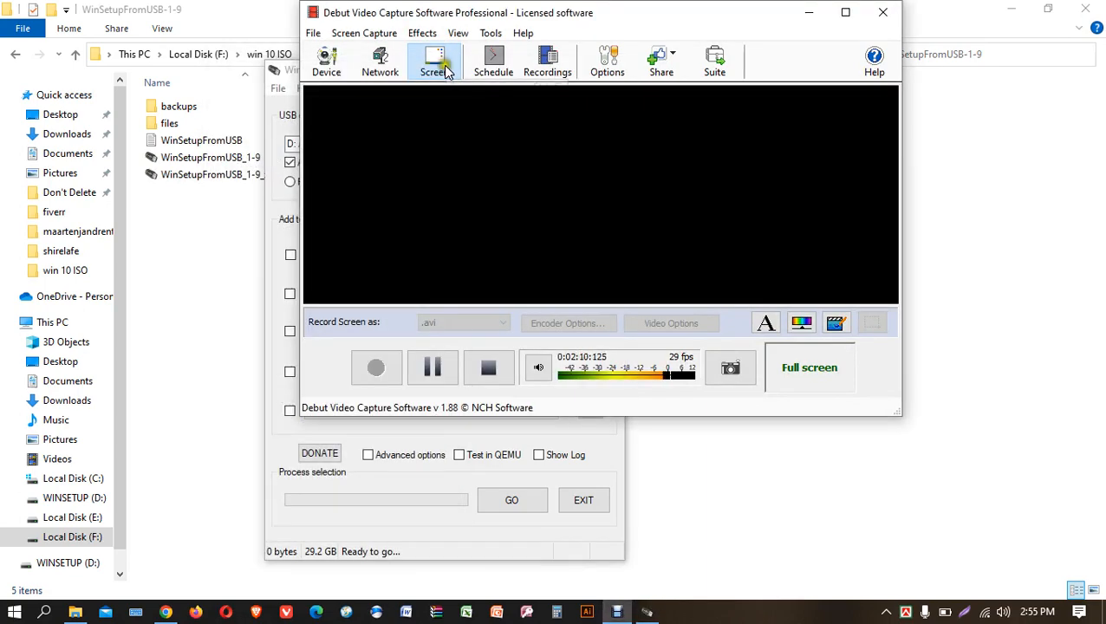
pyautogui.click(808, 12)
pyautogui.moveTo(424, 80); pyautogui.dragTo(569, 78)
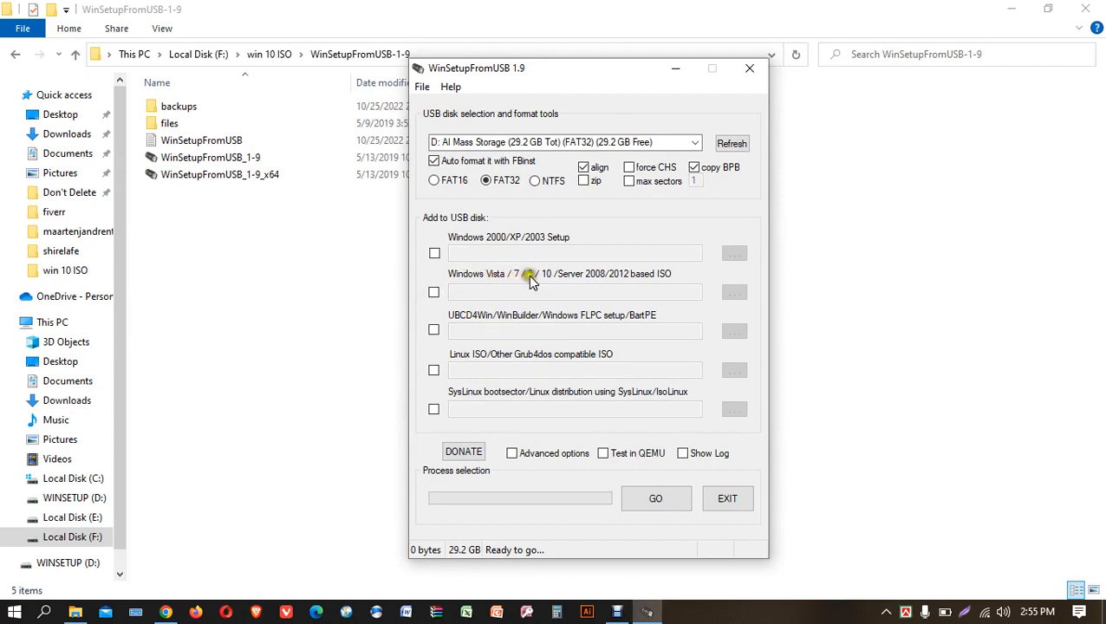
# Enable the Windows Vista/7/8/10/Server based ISO source and choose the Windows 7 Ultimate ISO from the win 10 ISO folder.
pyautogui.click(434, 292)
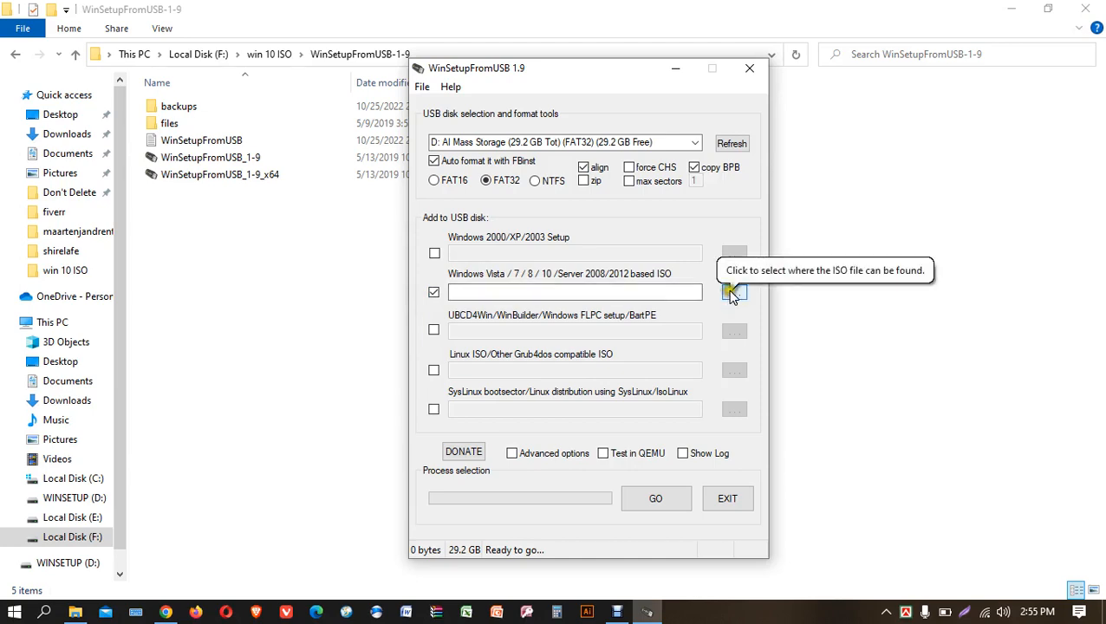
pyautogui.click(733, 295)
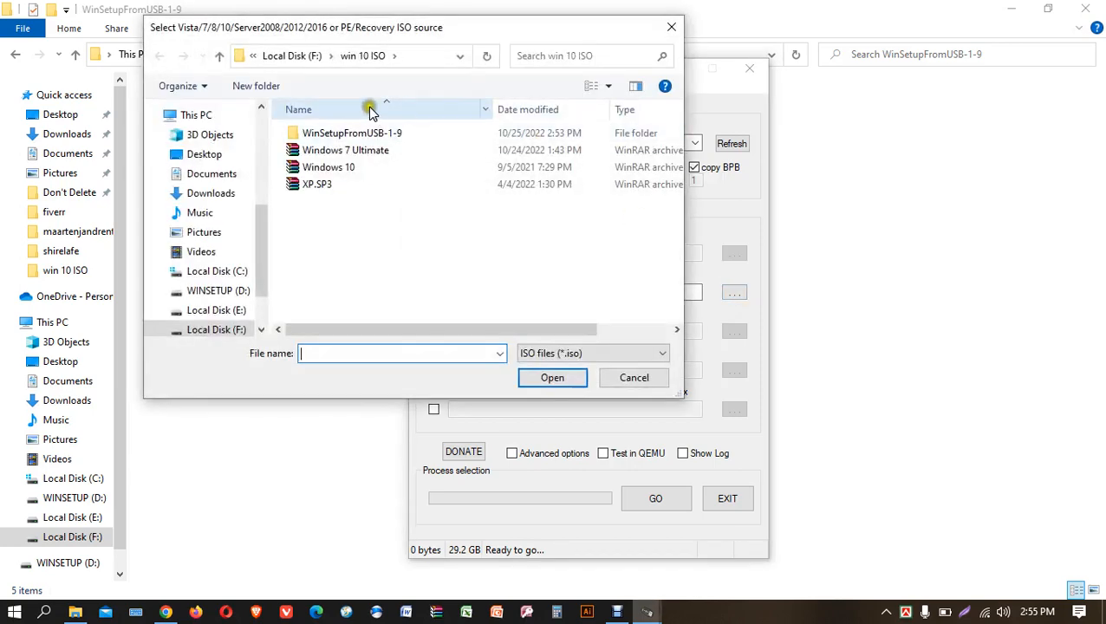
pyautogui.moveTo(339, 75); pyautogui.dragTo(521, 132)
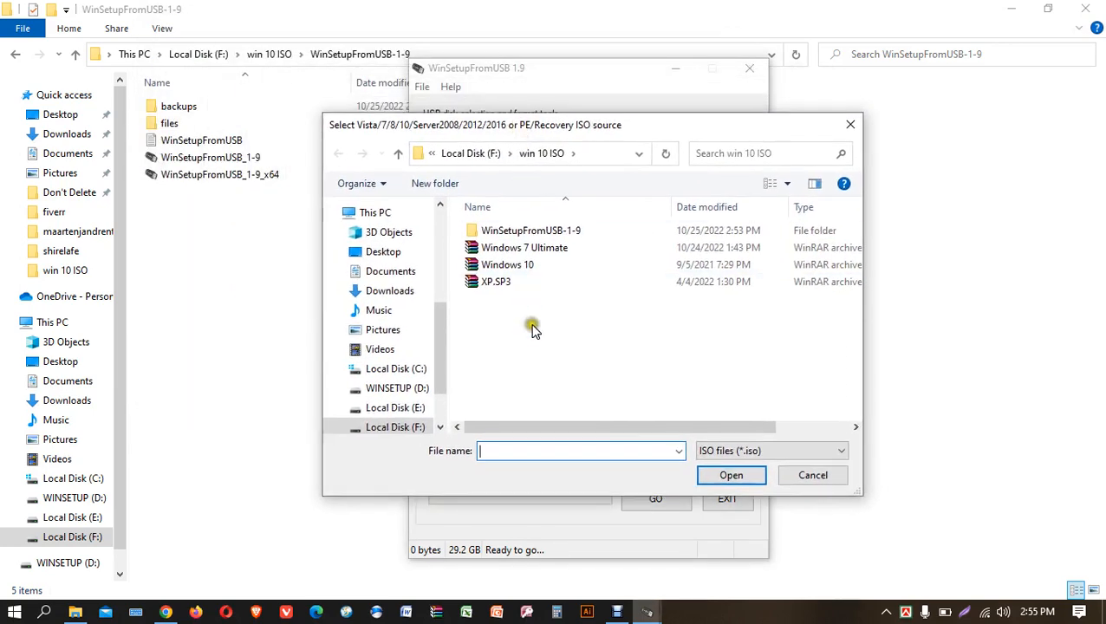
pyautogui.doubleClick(496, 249)
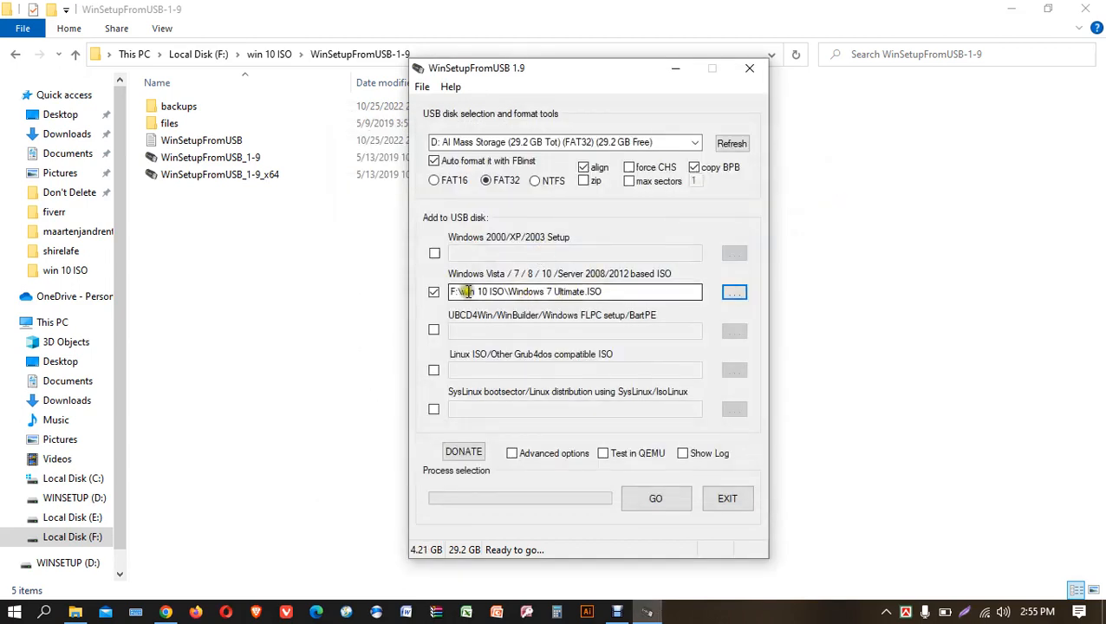
pyautogui.moveTo(469, 291); pyautogui.dragTo(638, 291)
pyautogui.click(637, 291)
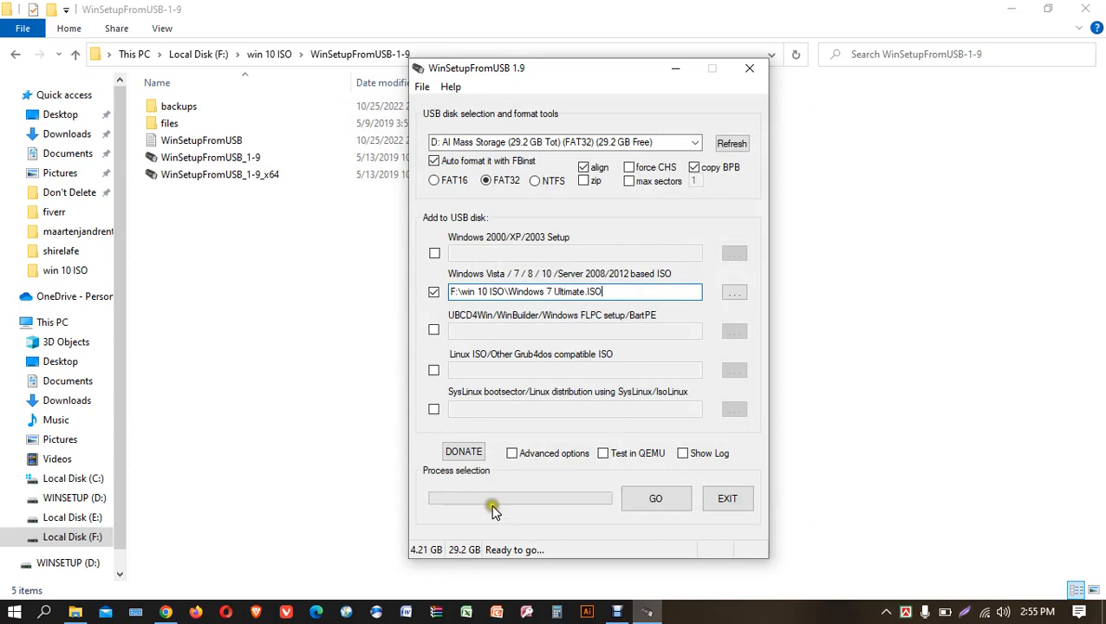
# Start writing the USB disk and agree to repartition and reformat drive D:.
pyautogui.click(656, 501)
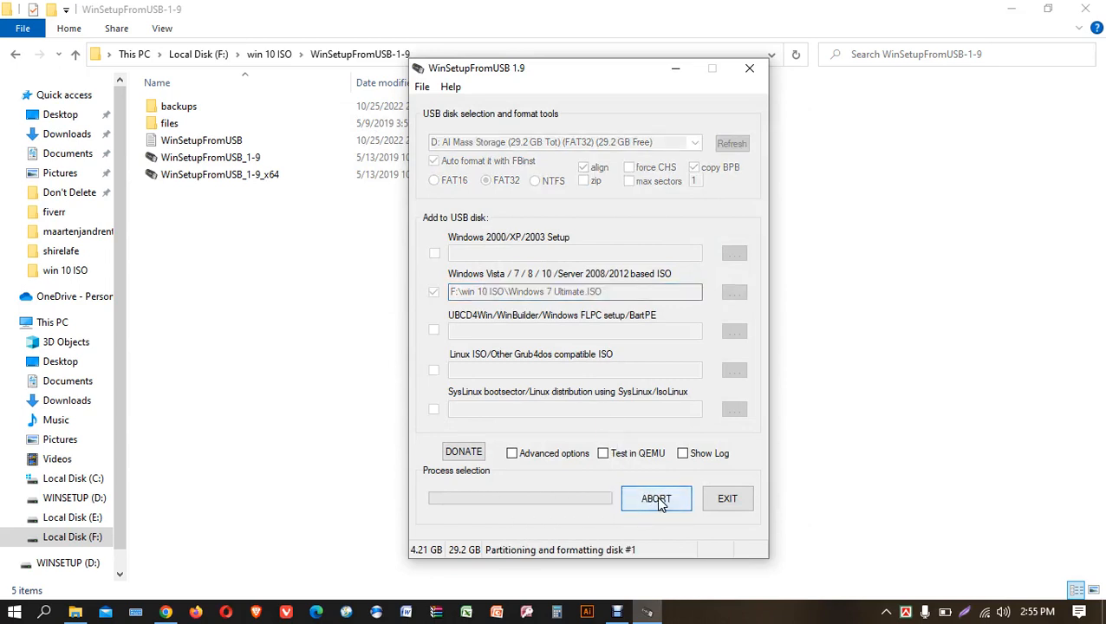
pyautogui.click(563, 412)
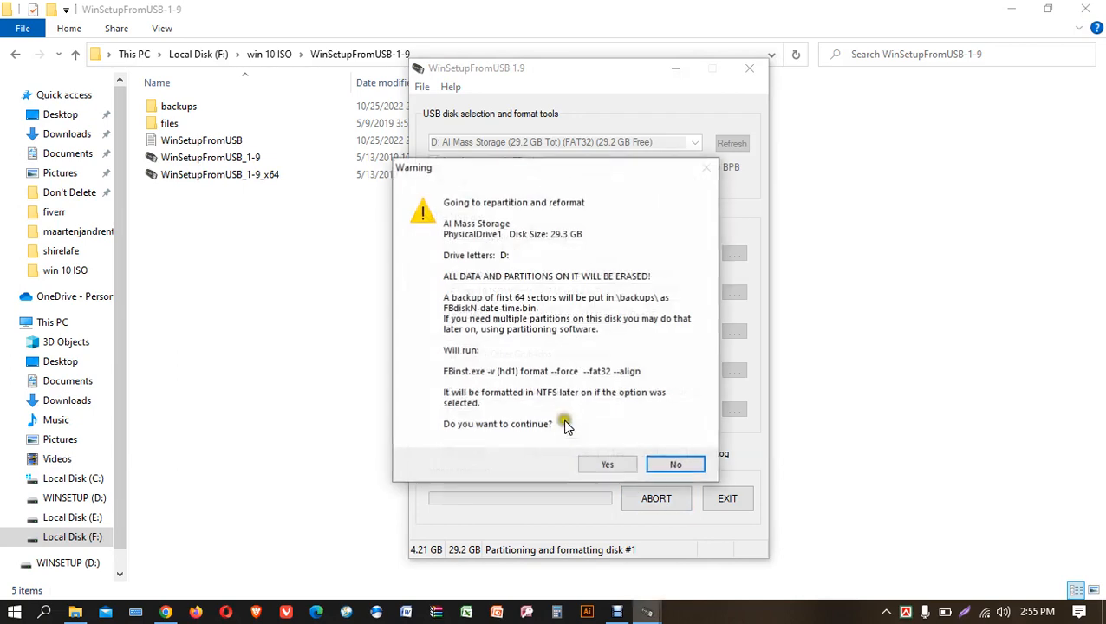
pyautogui.click(597, 464)
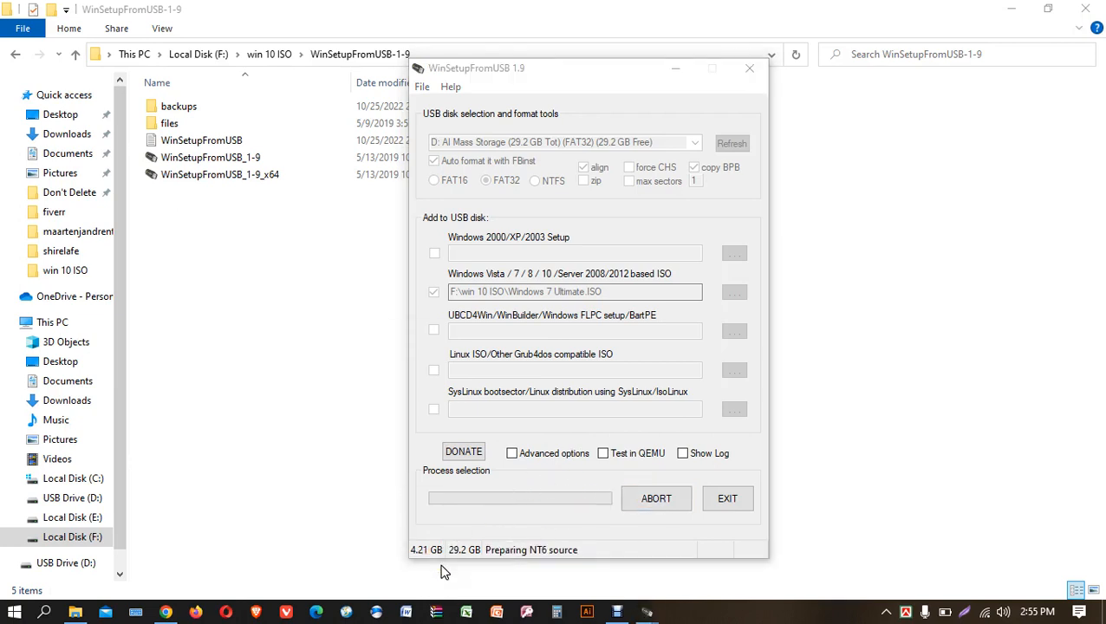
# Confirm the custom Windows Setup folder name for the Windows 7 source.
pyautogui.moveTo(365, 335); pyautogui.dragTo(459, 284)
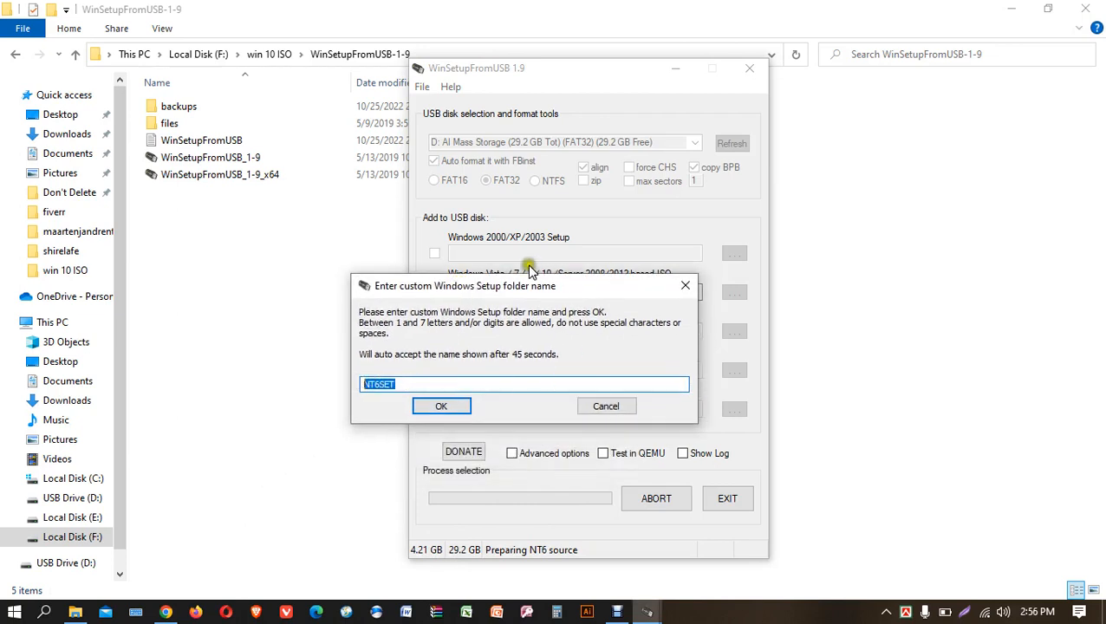
pyautogui.click(424, 380)
pyautogui.moveTo(424, 380); pyautogui.dragTo(329, 388)
pyautogui.click(451, 407)
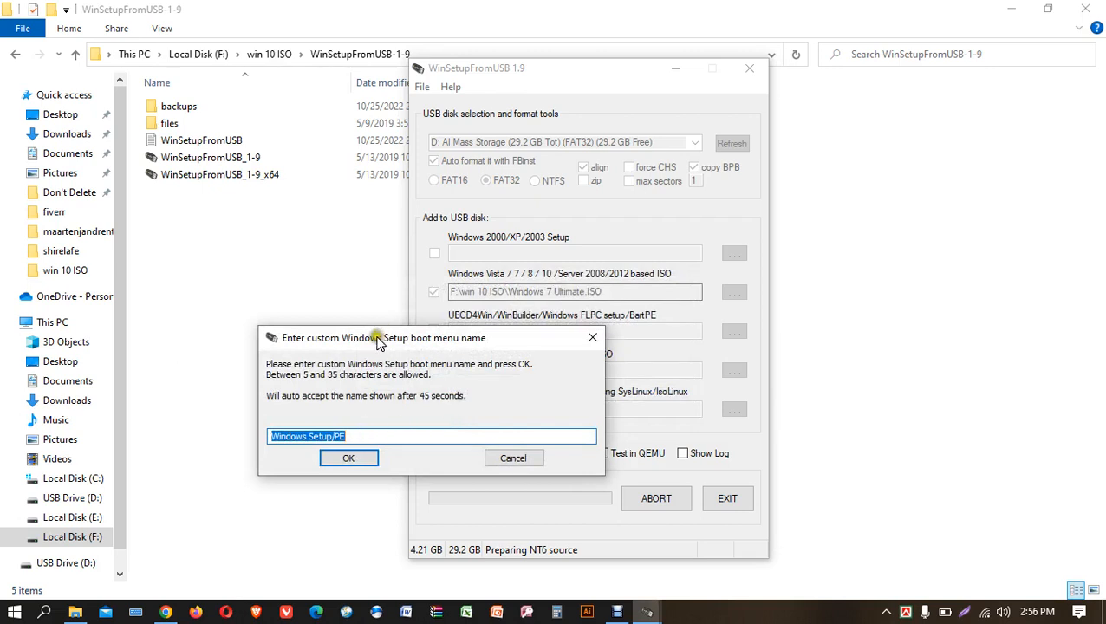
# Set the custom Windows Setup boot menu name to "Windows 7" and confirm it.
pyautogui.moveTo(379, 329); pyautogui.dragTo(447, 269)
pyautogui.click(419, 374)
pyautogui.moveTo(418, 375); pyautogui.dragTo(376, 374)
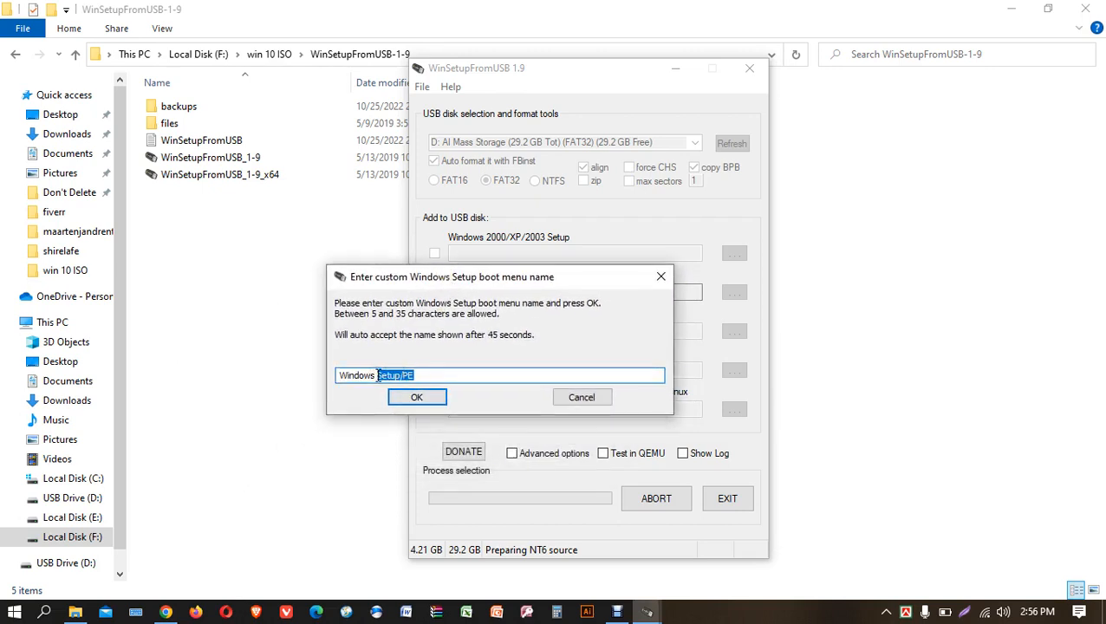
pyautogui.write('1')
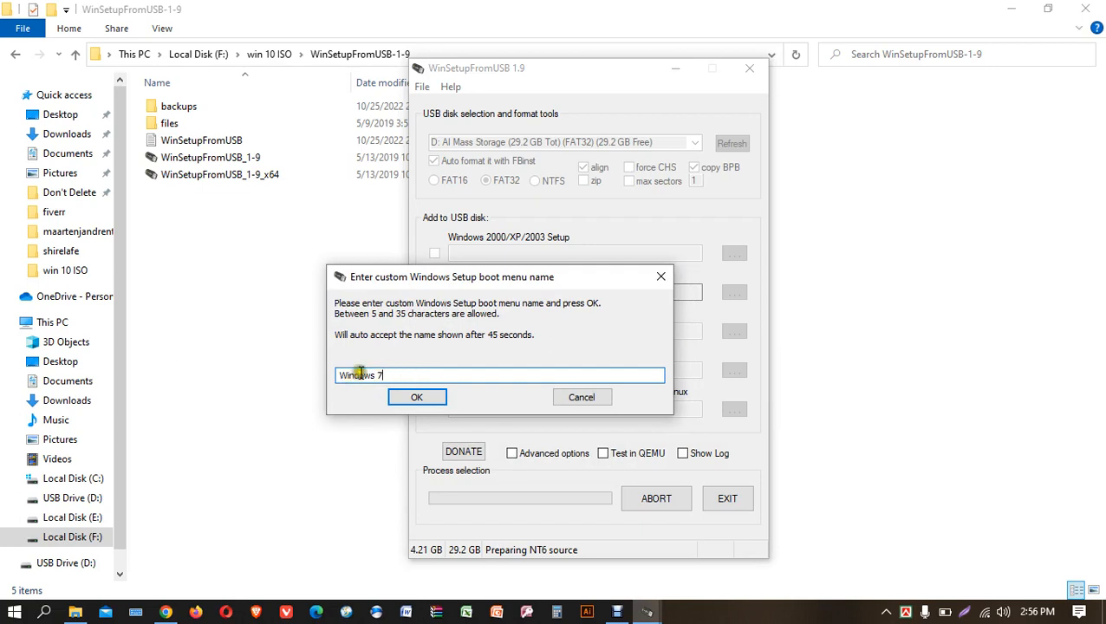
pyautogui.moveTo(350, 371); pyautogui.dragTo(400, 371)
pyautogui.click(401, 373)
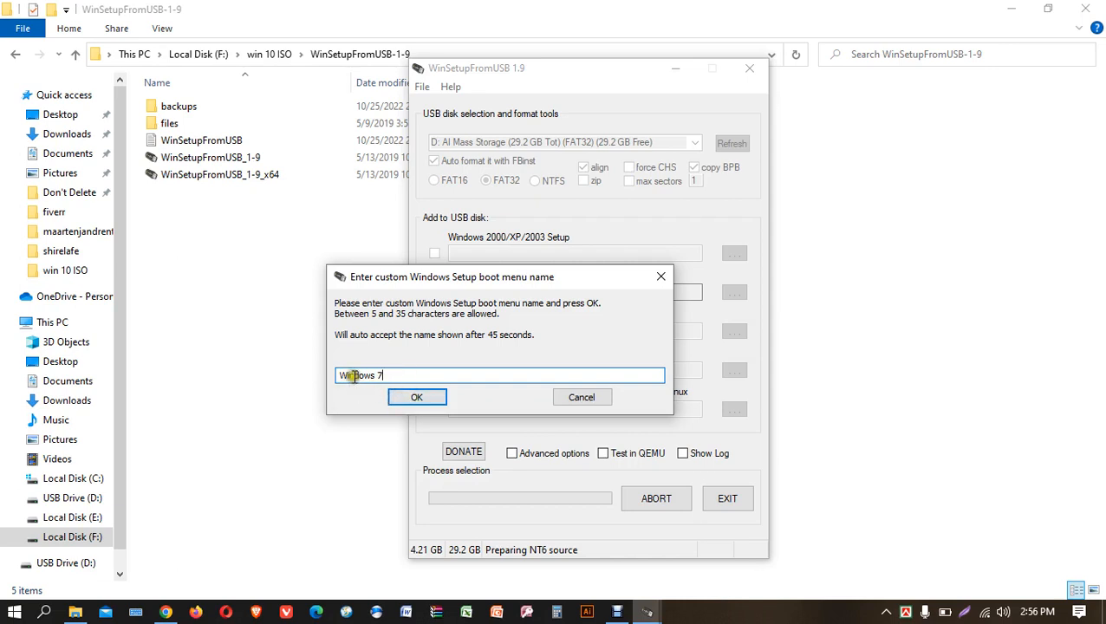
pyautogui.click(409, 399)
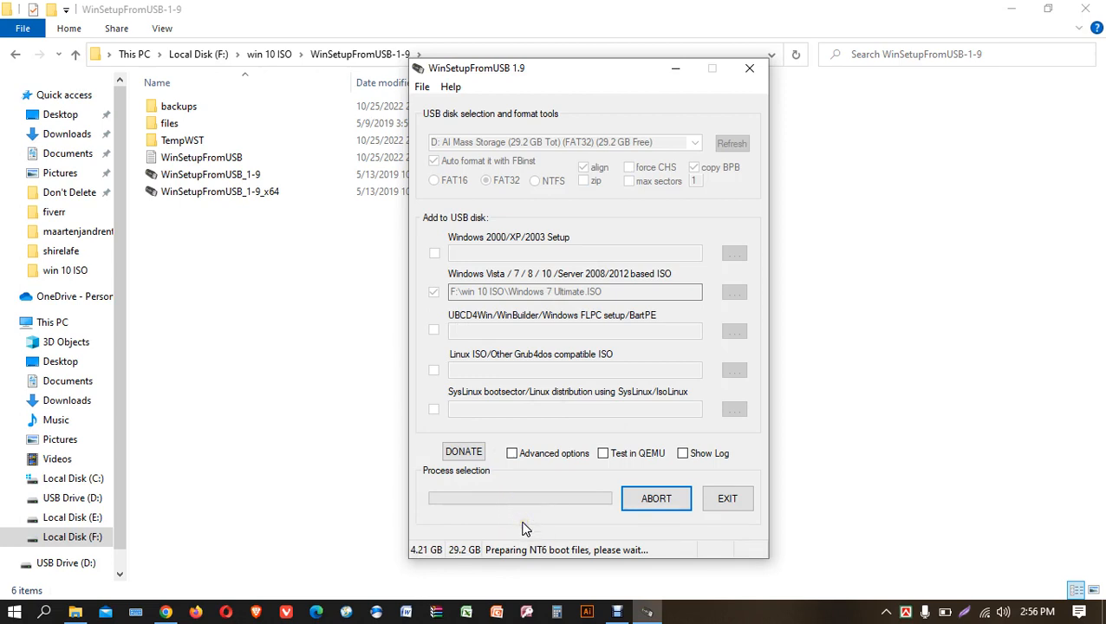
pyautogui.click(617, 612)
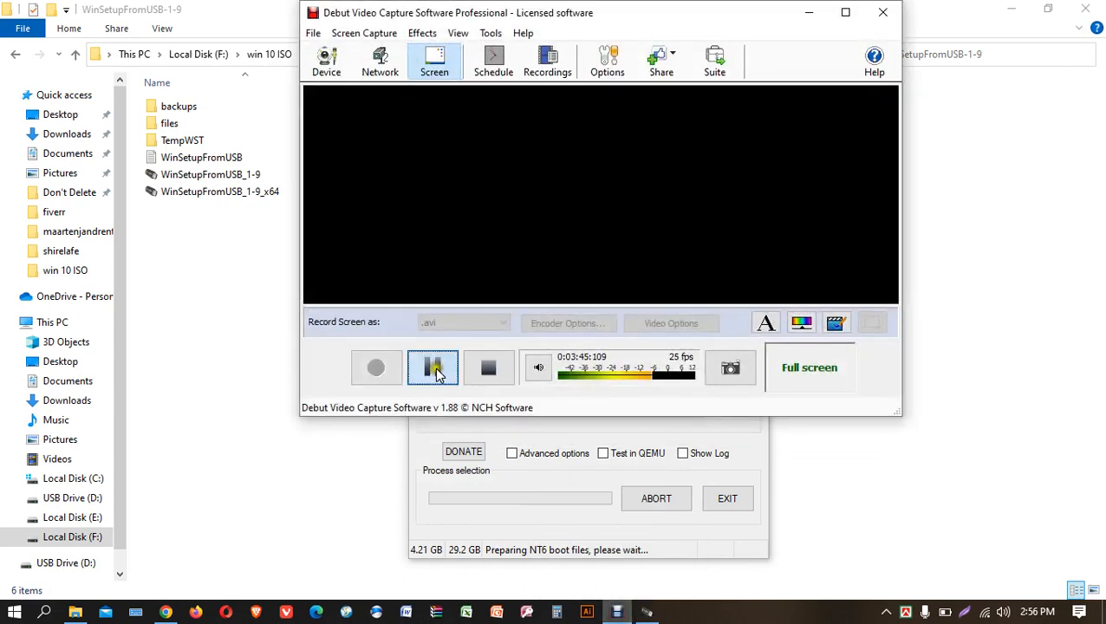
pyautogui.click(508, 529)
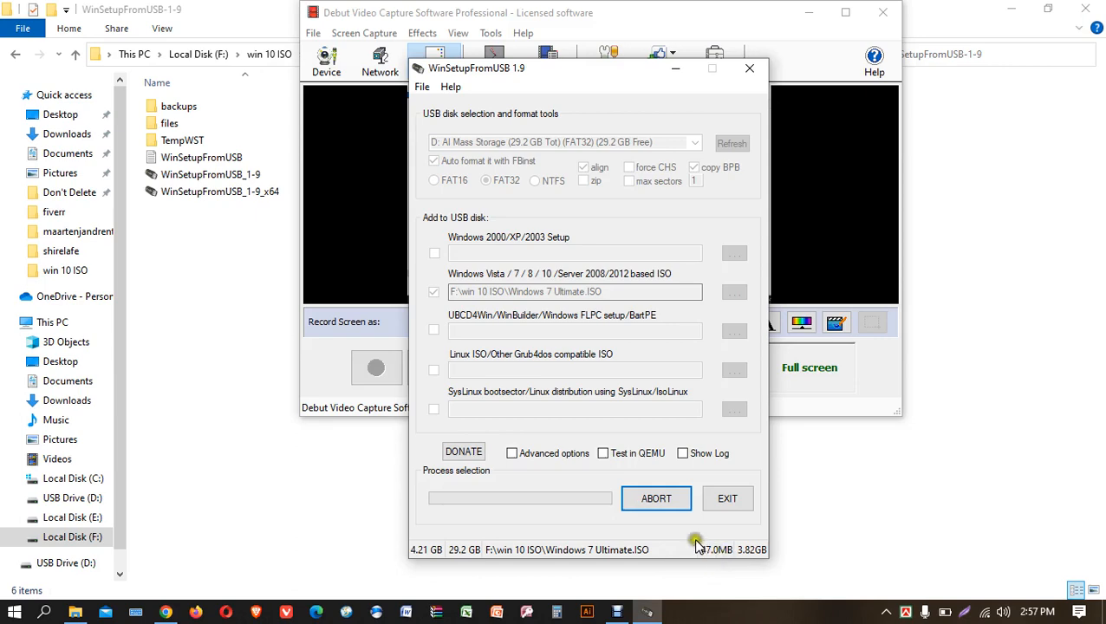
pyautogui.click(336, 321)
pyautogui.click(432, 367)
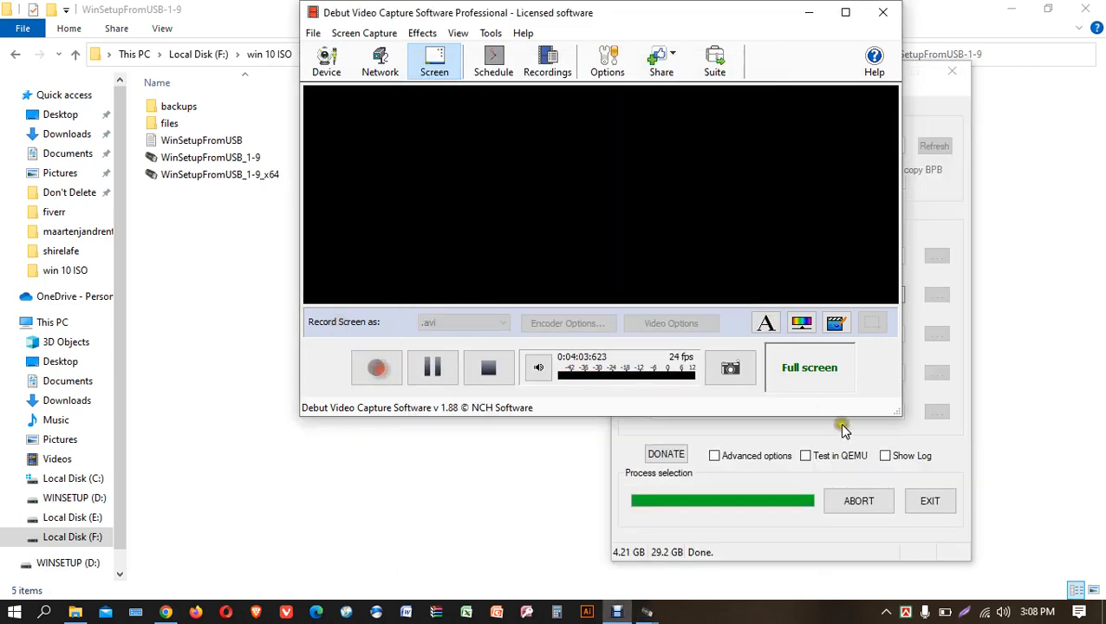
pyautogui.click(882, 444)
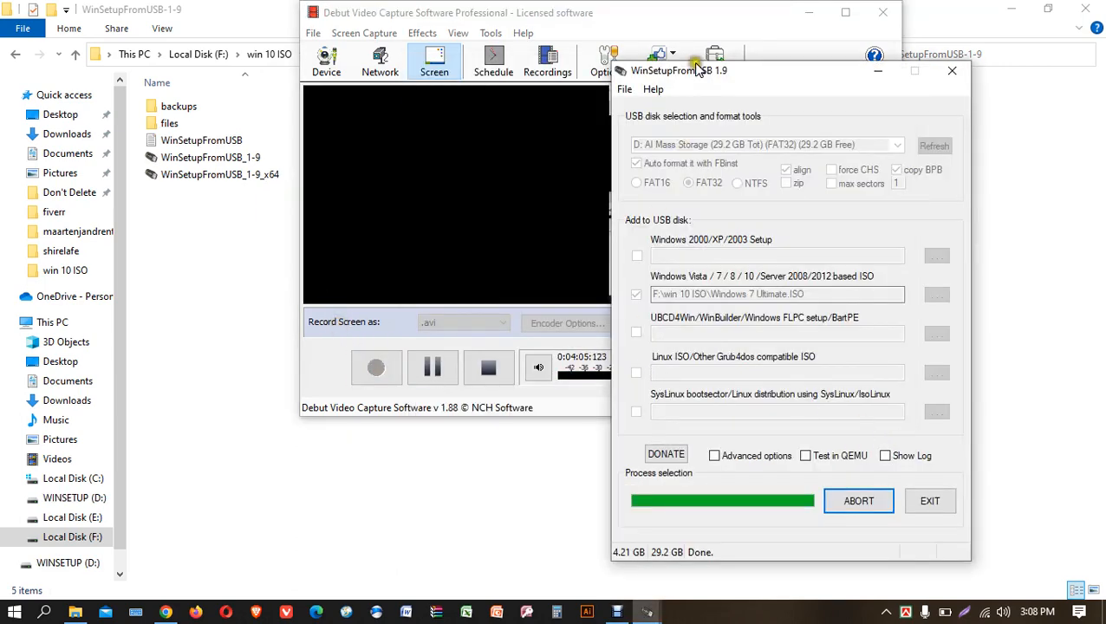
# Clear the file explorer and screen recorder windows off the desktop, reposition the WinSetupFromUSB window, and acknowledge its completed job.
pyautogui.moveTo(693, 68); pyautogui.dragTo(701, 123)
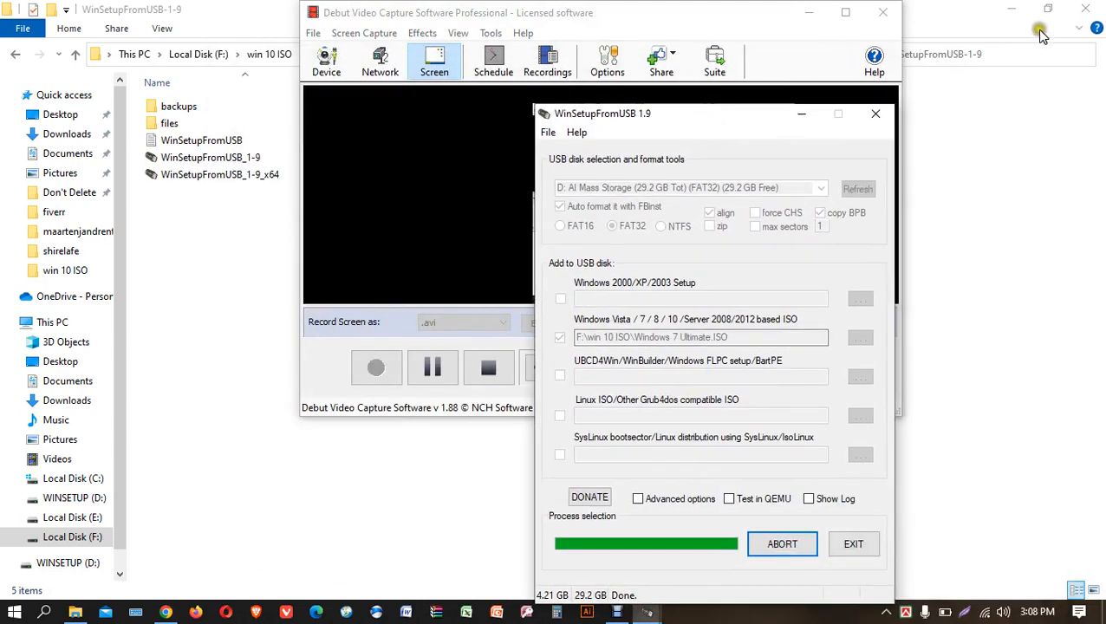
pyautogui.click(1021, 10)
pyautogui.moveTo(668, 17); pyautogui.dragTo(240, 207)
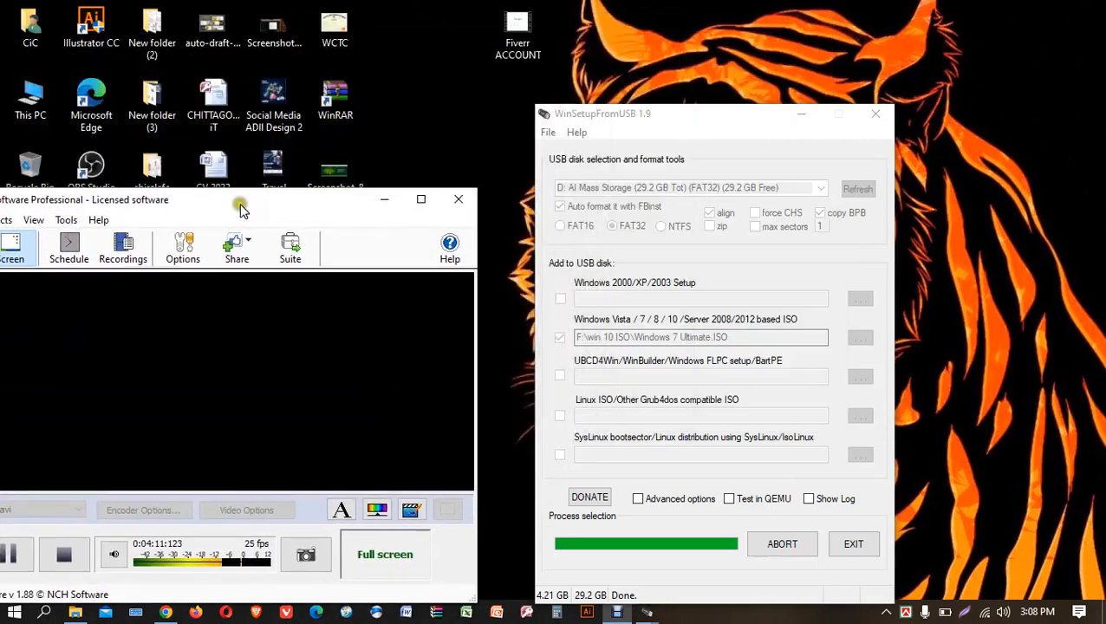
pyautogui.click(384, 198)
pyautogui.moveTo(638, 118); pyautogui.dragTo(416, 29)
pyautogui.moveTo(759, 215); pyautogui.dragTo(514, 168)
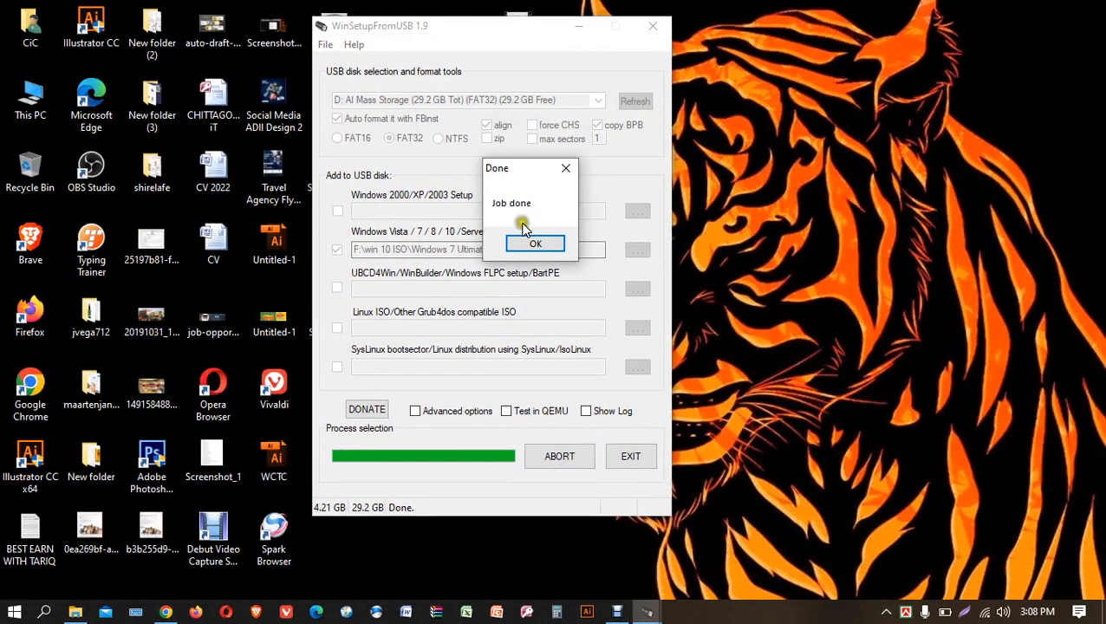
pyautogui.click(535, 246)
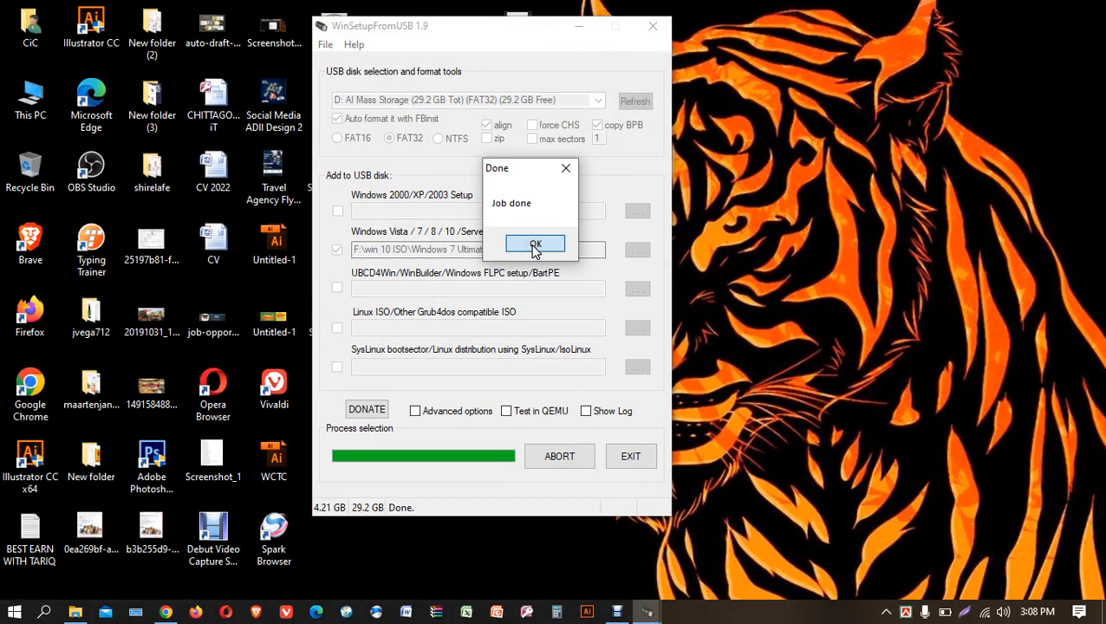
pyautogui.click(535, 246)
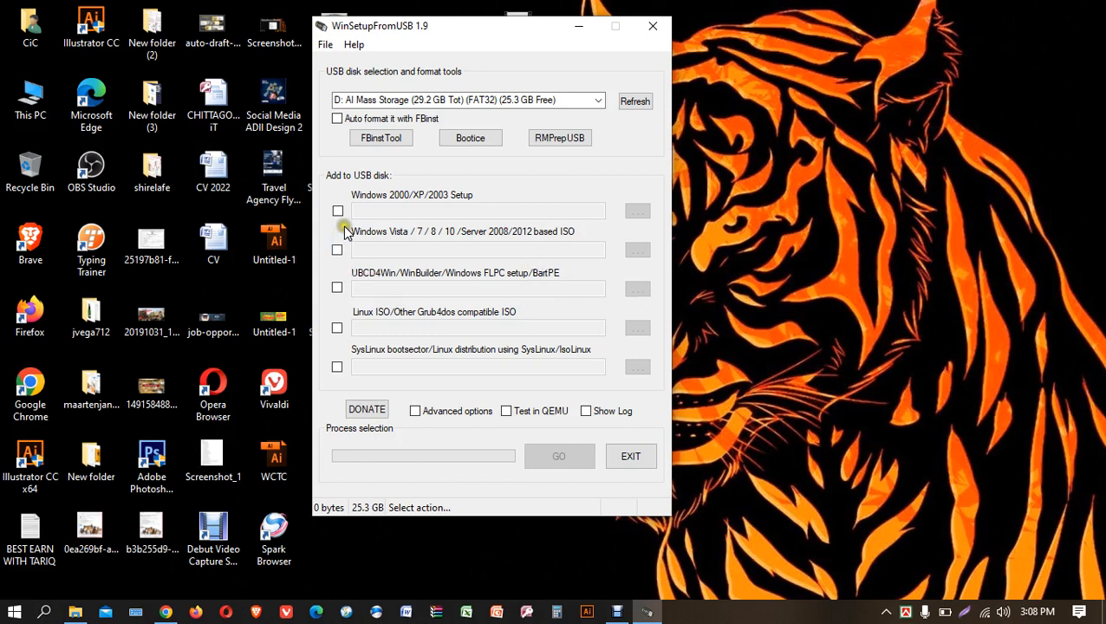
# Enable the Windows Vista/7/8/10/Server based ISO source with Windows 10.iso from the win 10 ISO folder, accept splitting it, and start writing to the USB disk.
pyautogui.click(337, 251)
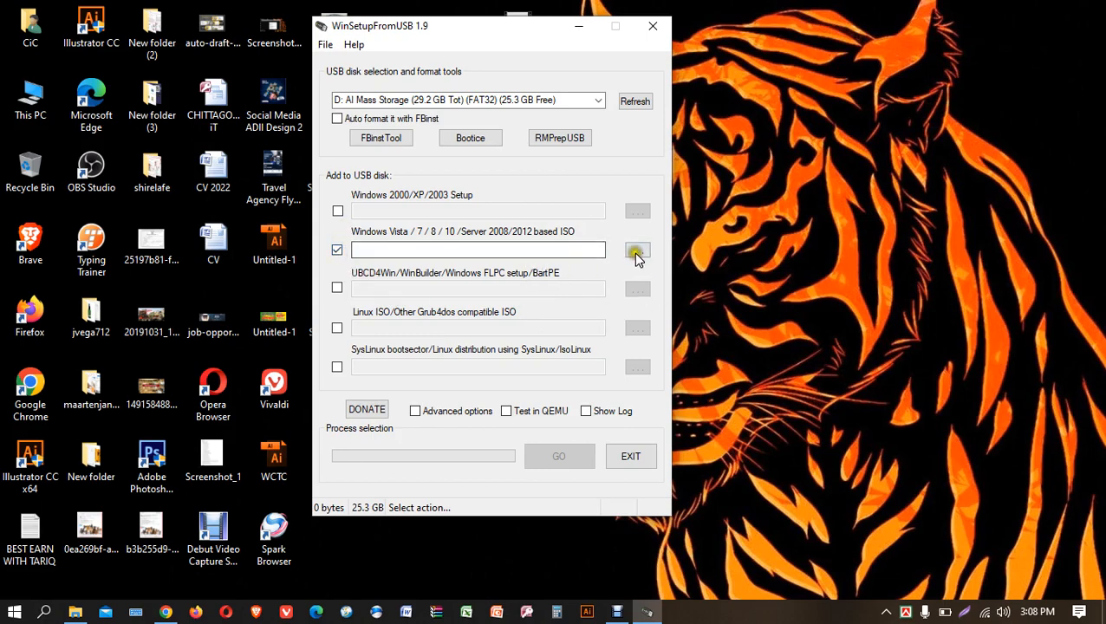
pyautogui.click(637, 250)
pyautogui.click(511, 265)
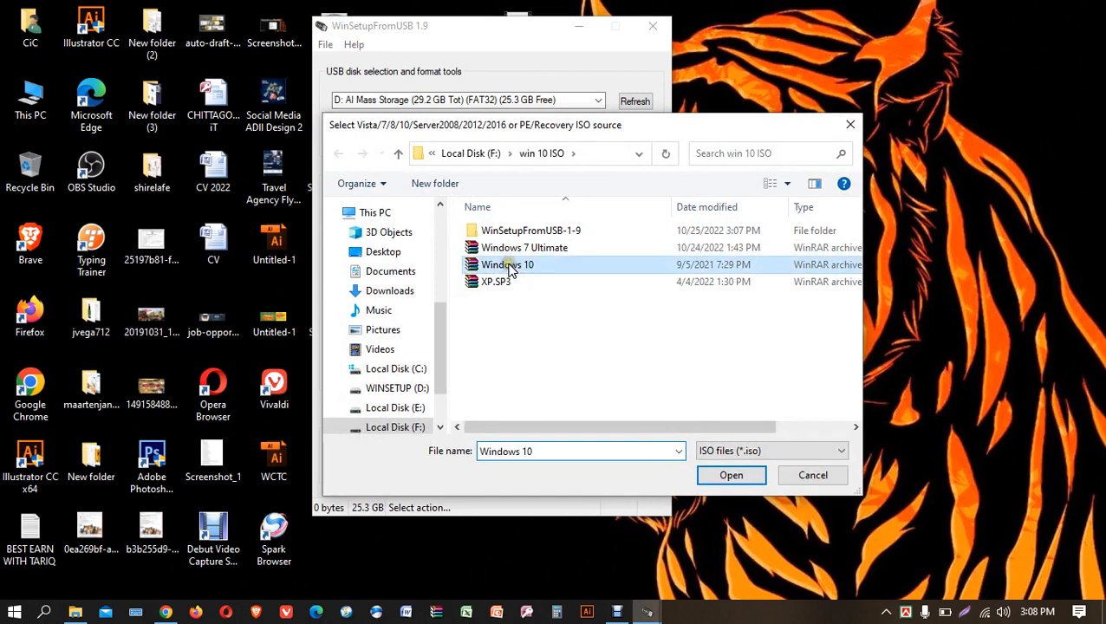
pyautogui.click(733, 476)
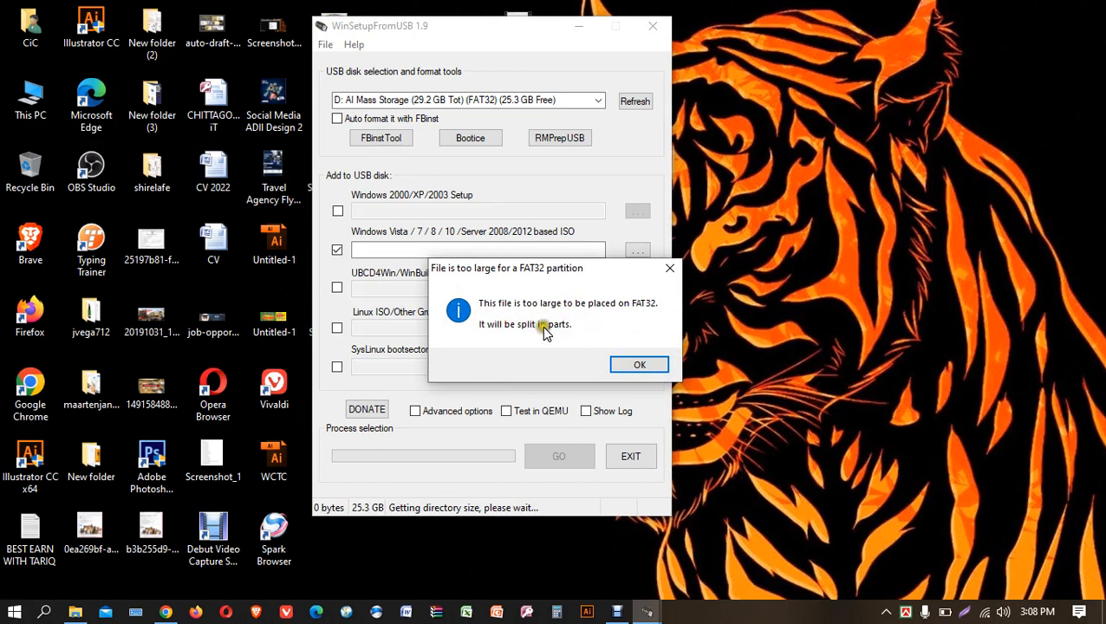
pyautogui.click(642, 365)
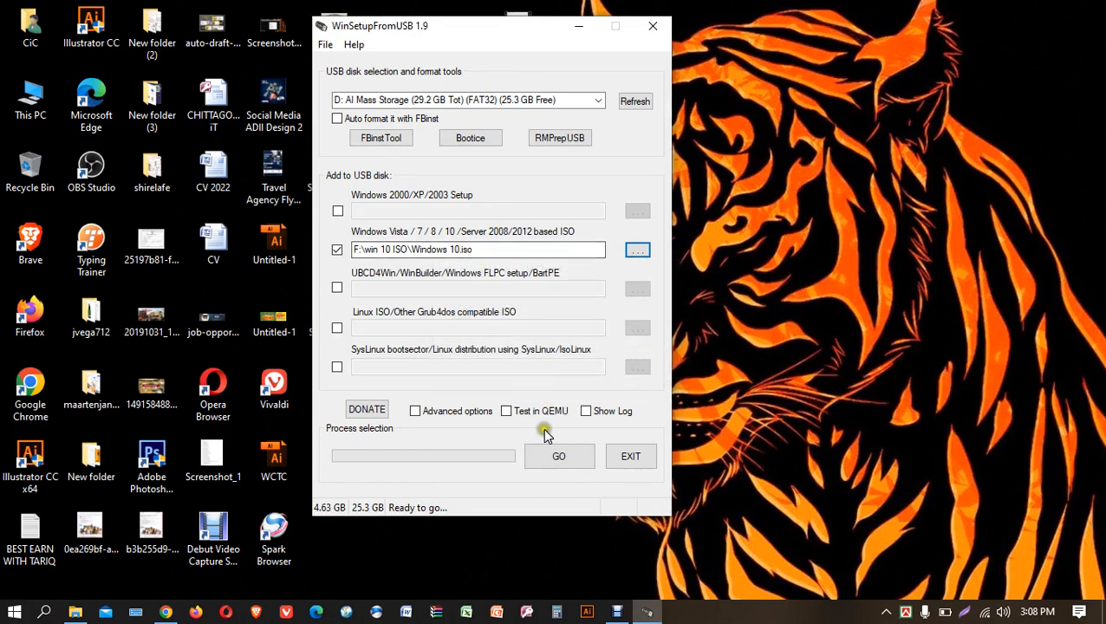
pyautogui.click(560, 457)
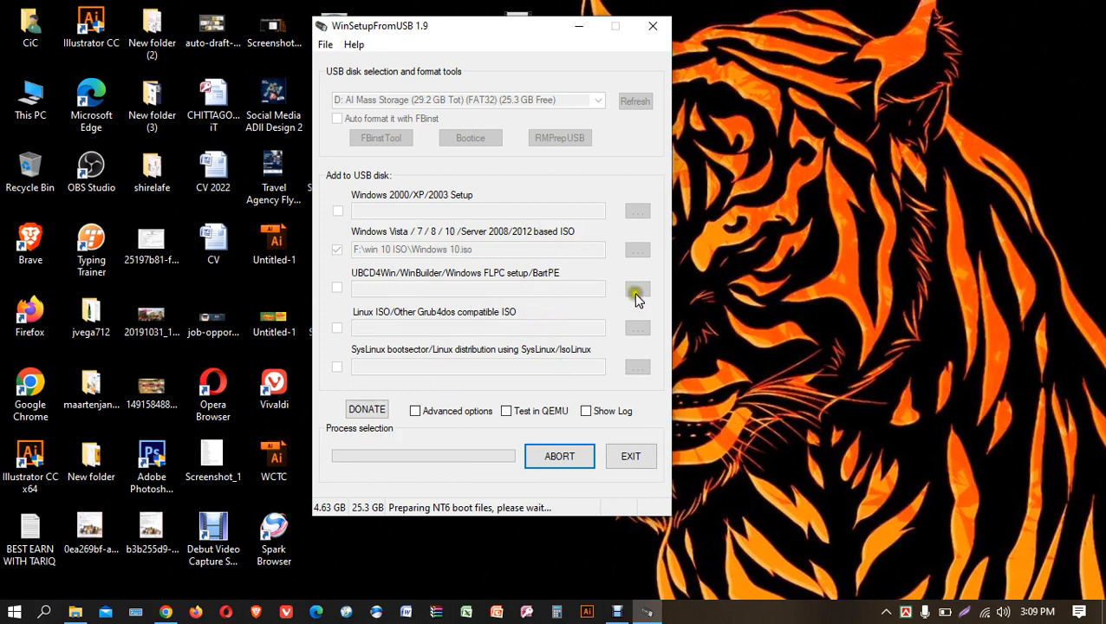
pyautogui.click(617, 612)
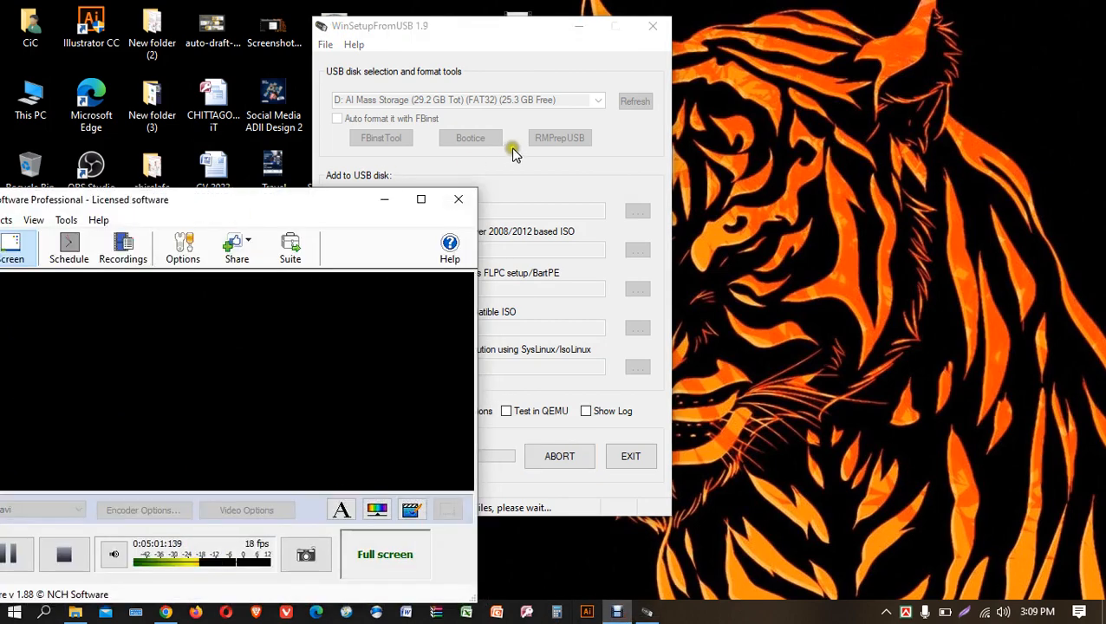